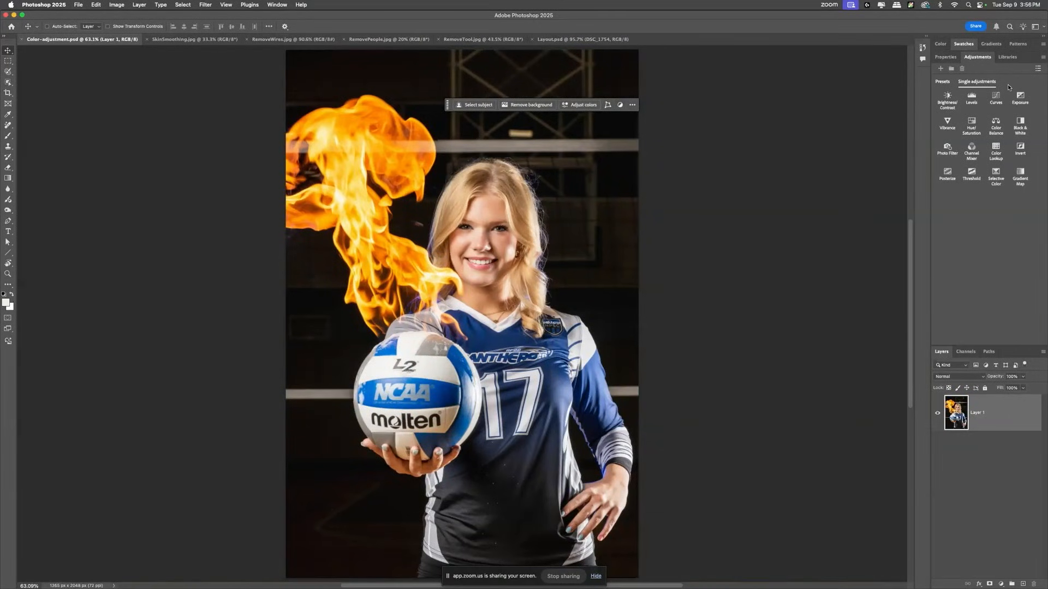
Try recoloring the jersey's blues through a Hue/Saturation layer with saturation +21 and hue +139, discarding the layer.
{"action": "left_click", "coordinate": [971, 125]}
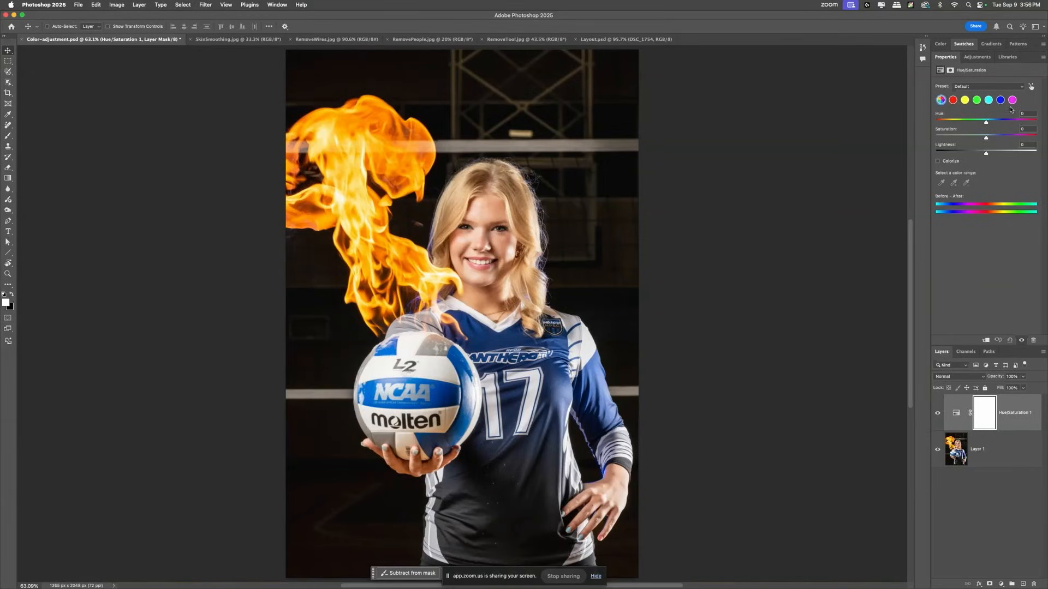
{"action": "left_click", "coordinate": [1032, 87]}
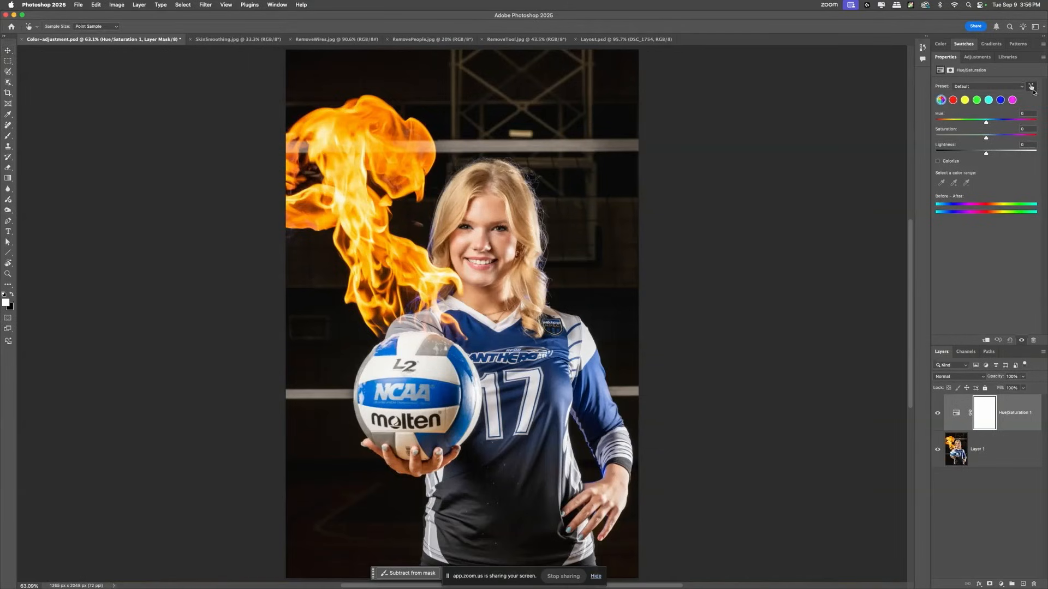
{"action": "left_click", "coordinate": [486, 338]}
{"action": "mouse_move", "coordinate": [486, 338]}
{"action": "left_mouse_down"}
{"action": "mouse_move", "coordinate": [466, 339]}
{"action": "mouse_move", "coordinate": [508, 338]}
{"action": "mouse_move", "coordinate": [438, 341]}
{"action": "mouse_move", "coordinate": [489, 333]}
{"action": "left_mouse_up"}
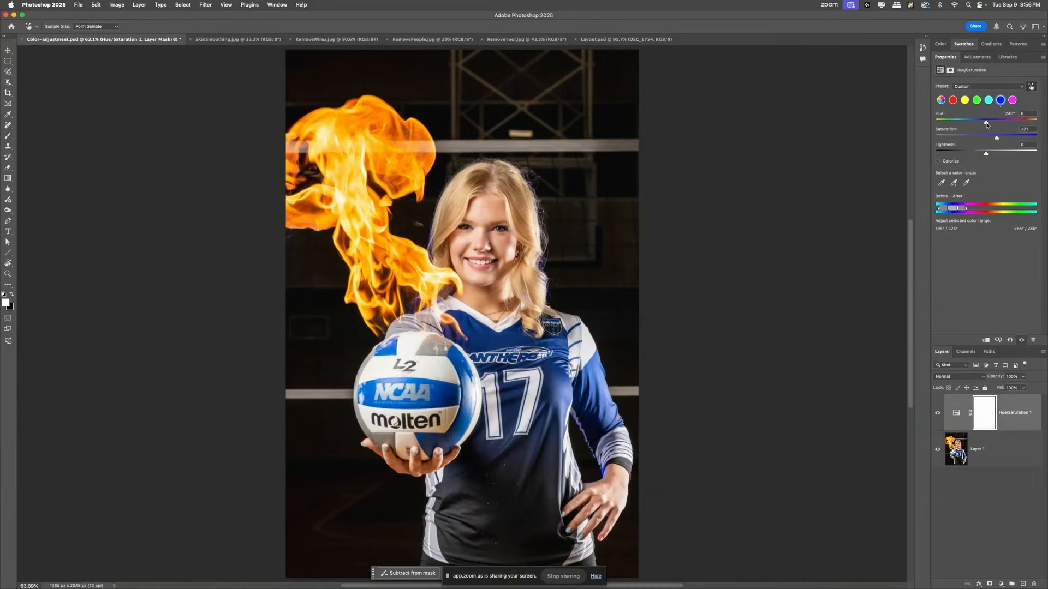
{"action": "left_click_drag", "start_coordinate": [987, 123], "coordinate": [1029, 123]}
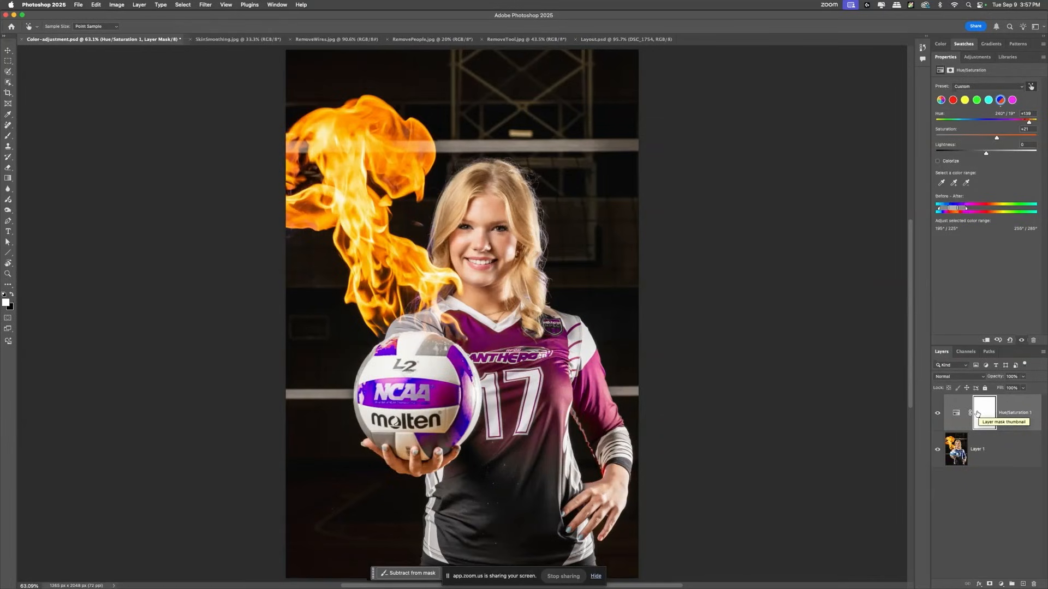
{"action": "left_click_drag", "start_coordinate": [977, 414], "coordinate": [1033, 584]}
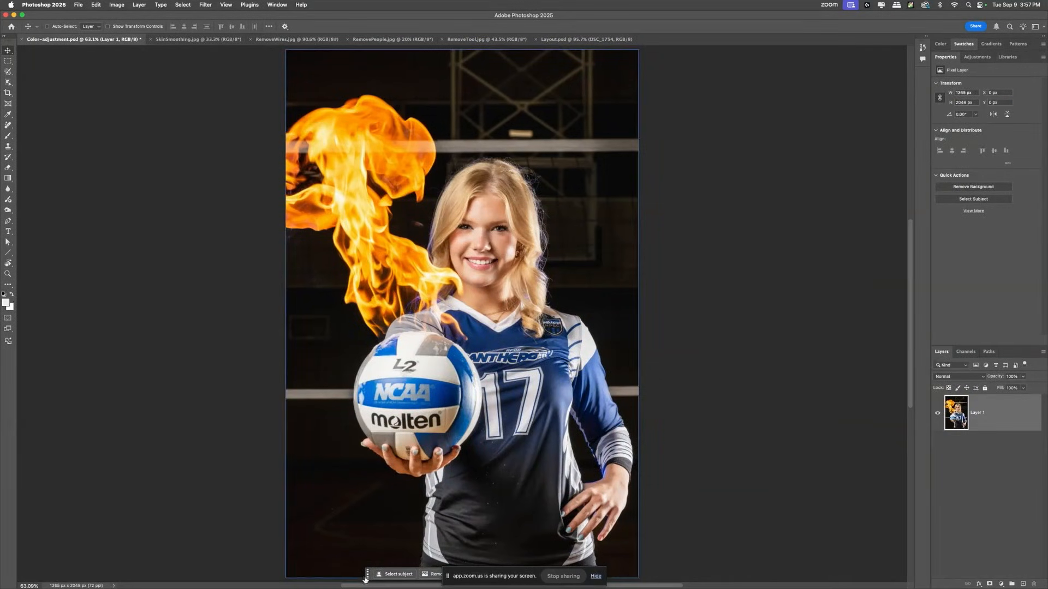
Apply Adjust colors to the whole photo and shift the darkest blue prominent color to hue +120.
{"action": "left_click_drag", "start_coordinate": [365, 580], "coordinate": [576, 265]}
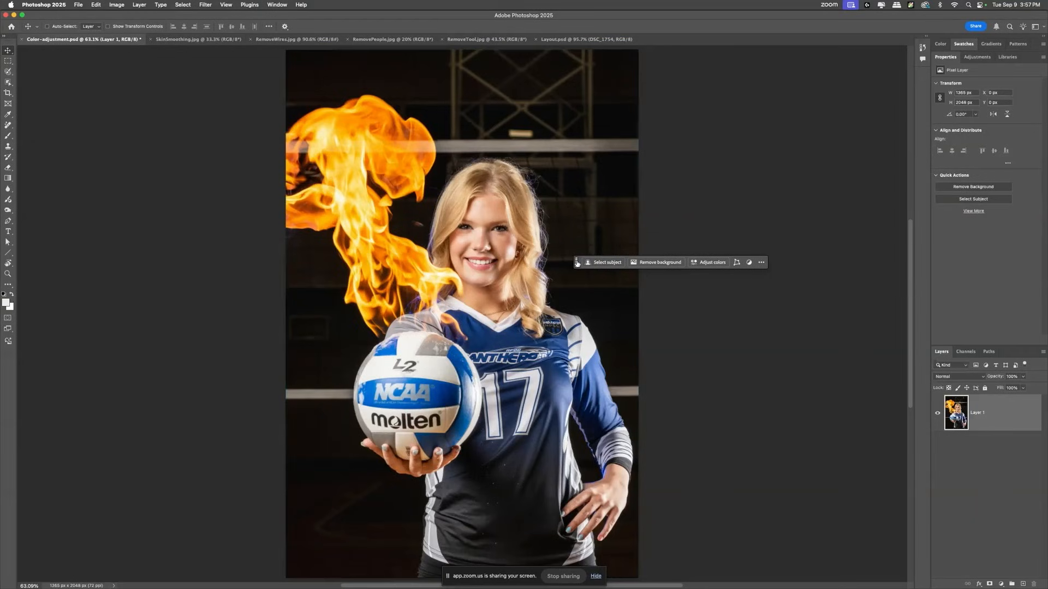
{"action": "left_click_drag", "start_coordinate": [577, 264], "coordinate": [575, 291]}
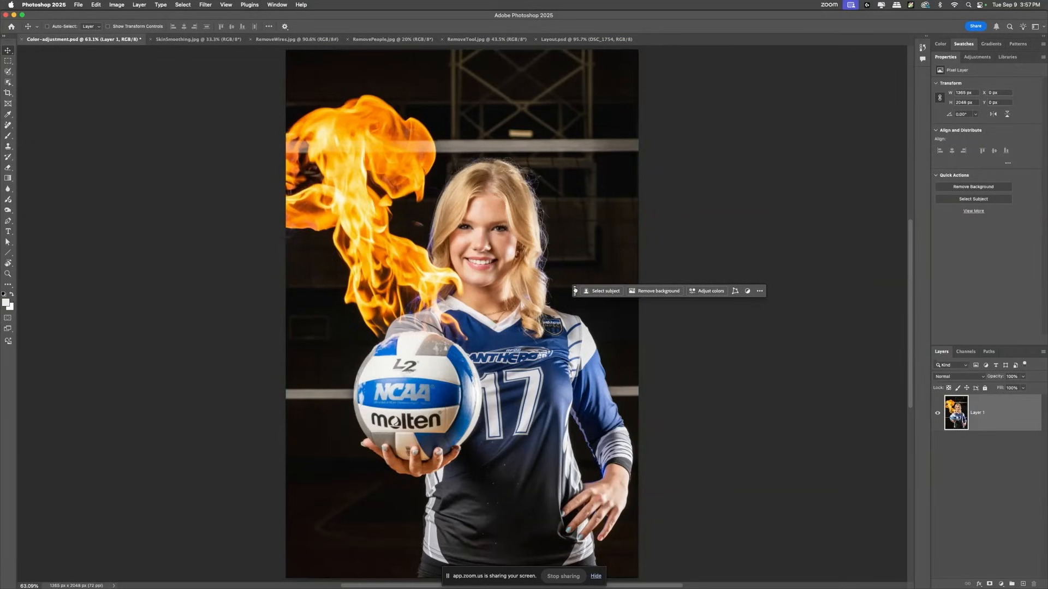
{"action": "left_click_drag", "start_coordinate": [575, 291], "coordinate": [574, 271]}
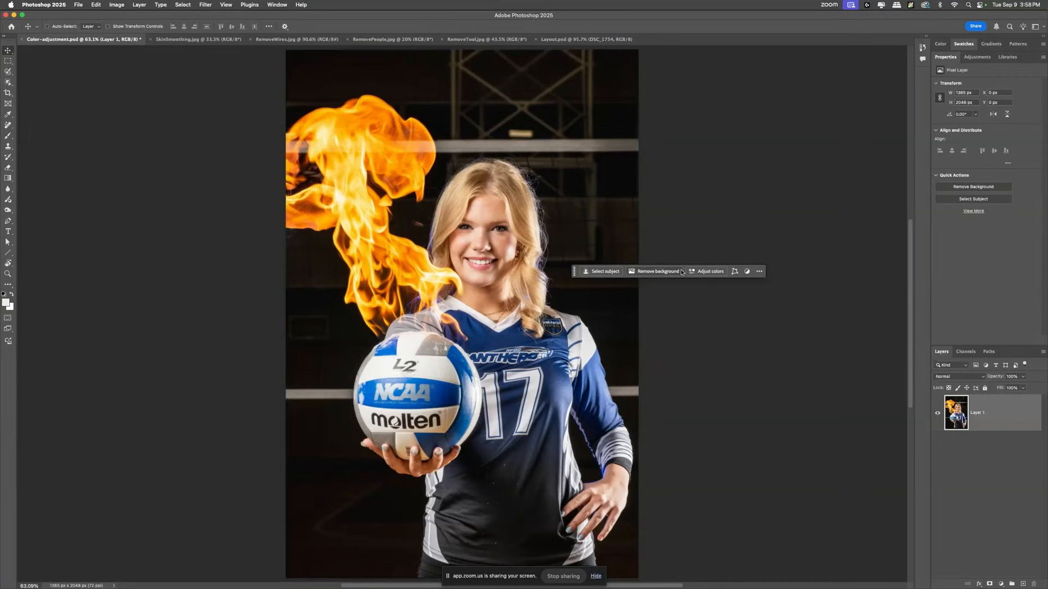
{"action": "left_click", "coordinate": [710, 275]}
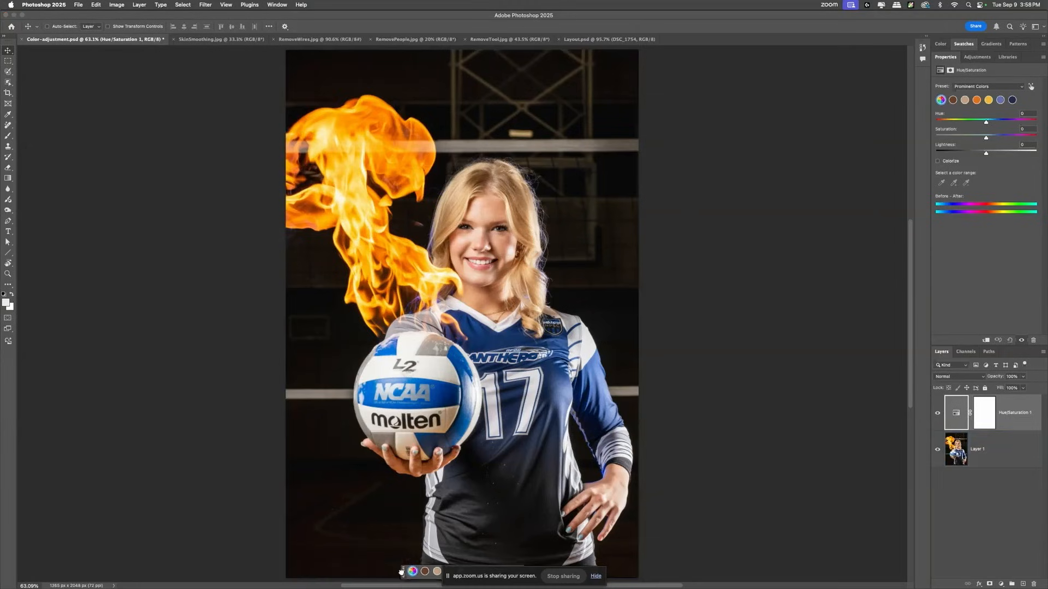
{"action": "left_click_drag", "start_coordinate": [401, 576], "coordinate": [436, 495]}
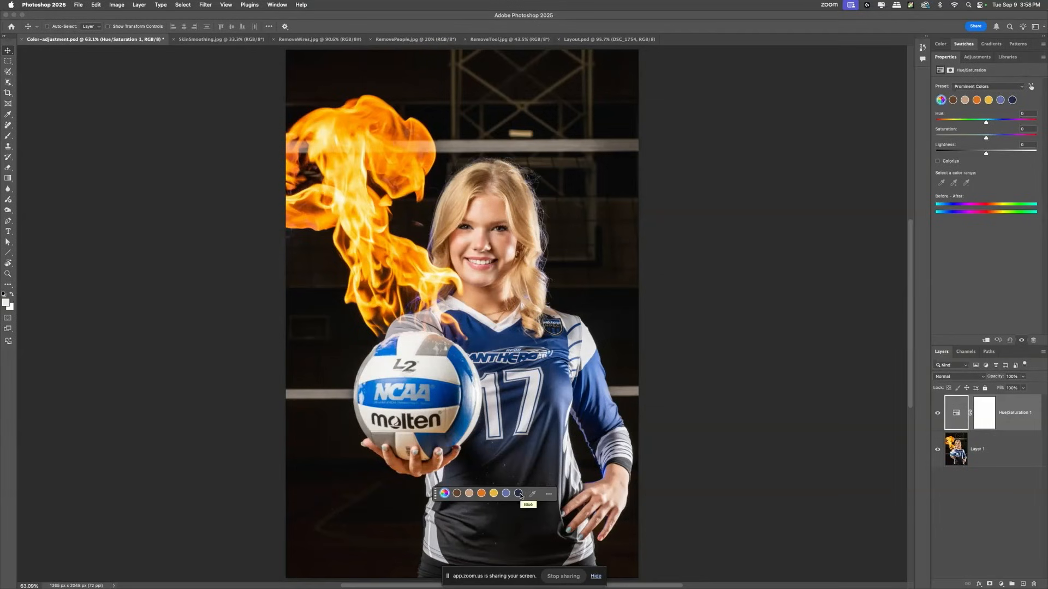
{"action": "left_click", "coordinate": [518, 494]}
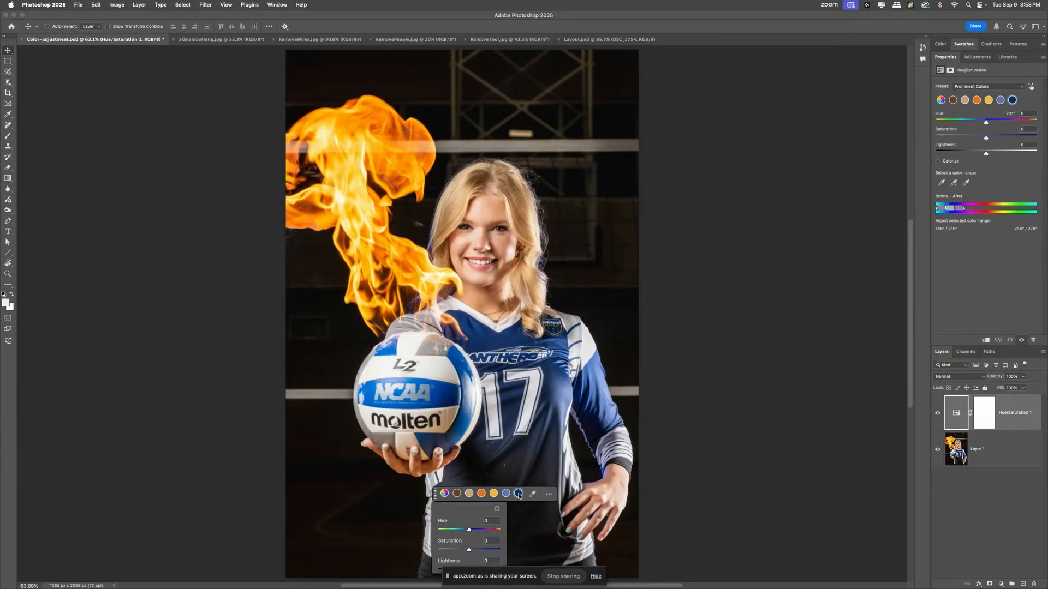
{"action": "left_click_drag", "start_coordinate": [468, 530], "coordinate": [494, 534]}
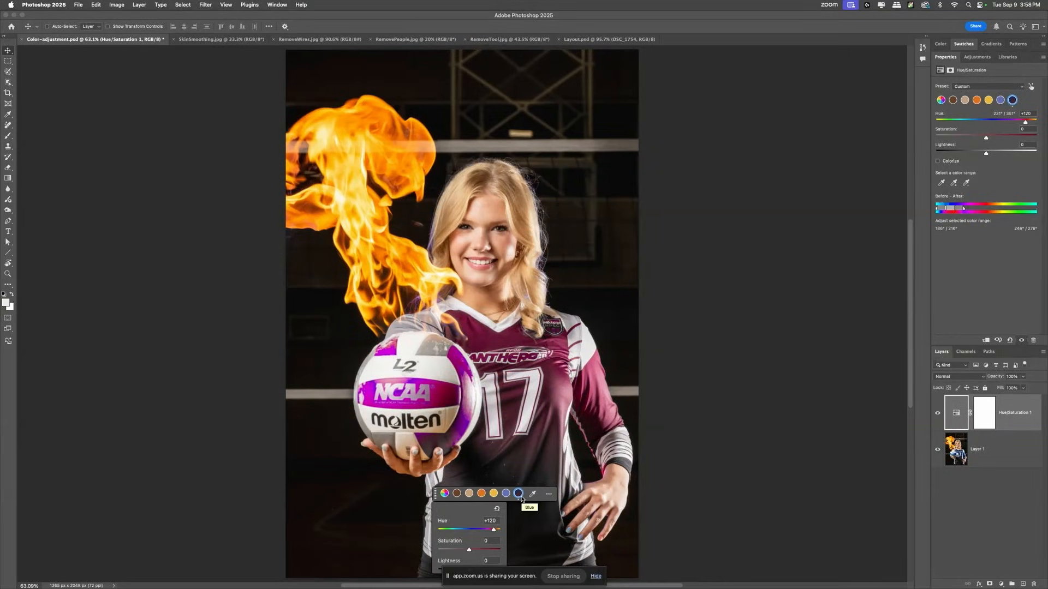
Move the floating color bar to the photo's lower edge and delete the Hue/Saturation layer.
{"action": "scroll", "coordinate": [521, 499], "scroll_direction": "up", "scroll_amount": 10}
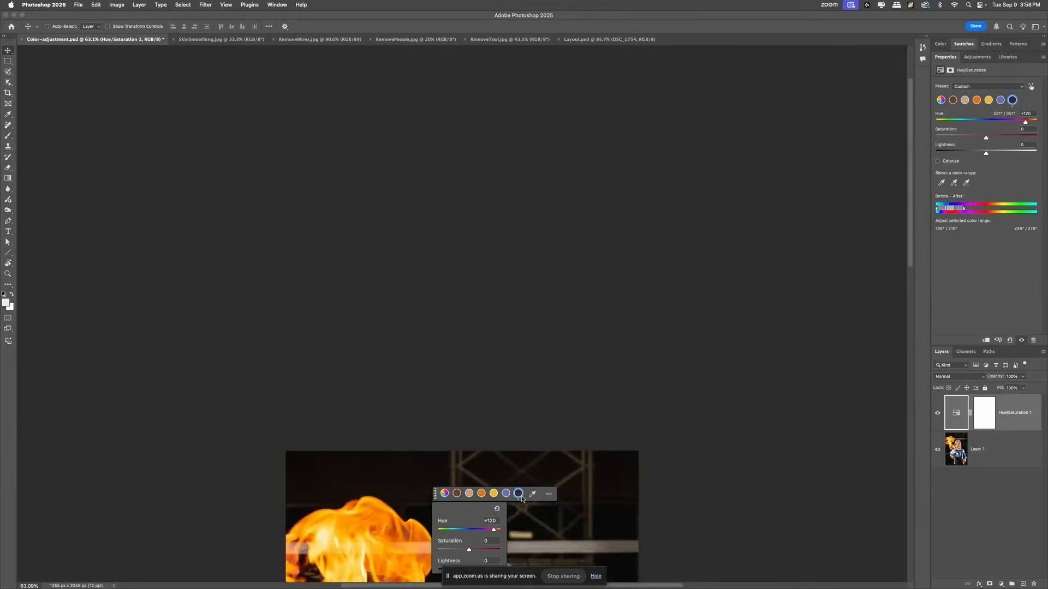
{"action": "scroll", "coordinate": [521, 499], "scroll_direction": "down", "scroll_amount": 5}
{"action": "scroll", "coordinate": [521, 498], "scroll_direction": "down", "scroll_amount": 6}
{"action": "scroll", "coordinate": [521, 498], "scroll_direction": "up", "scroll_amount": 1}
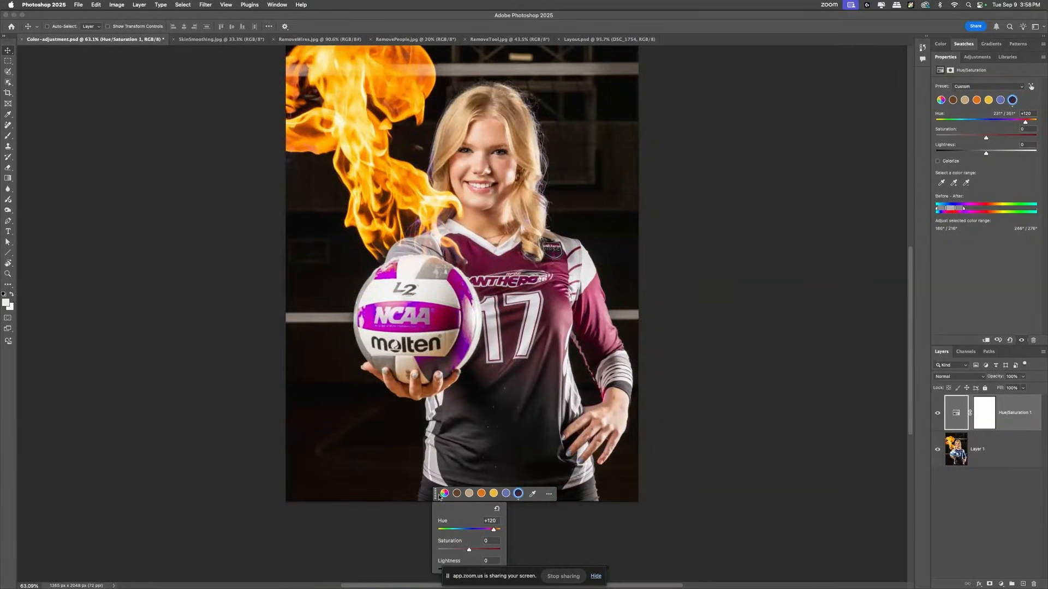
{"action": "left_click_drag", "start_coordinate": [435, 493], "coordinate": [314, 521]}
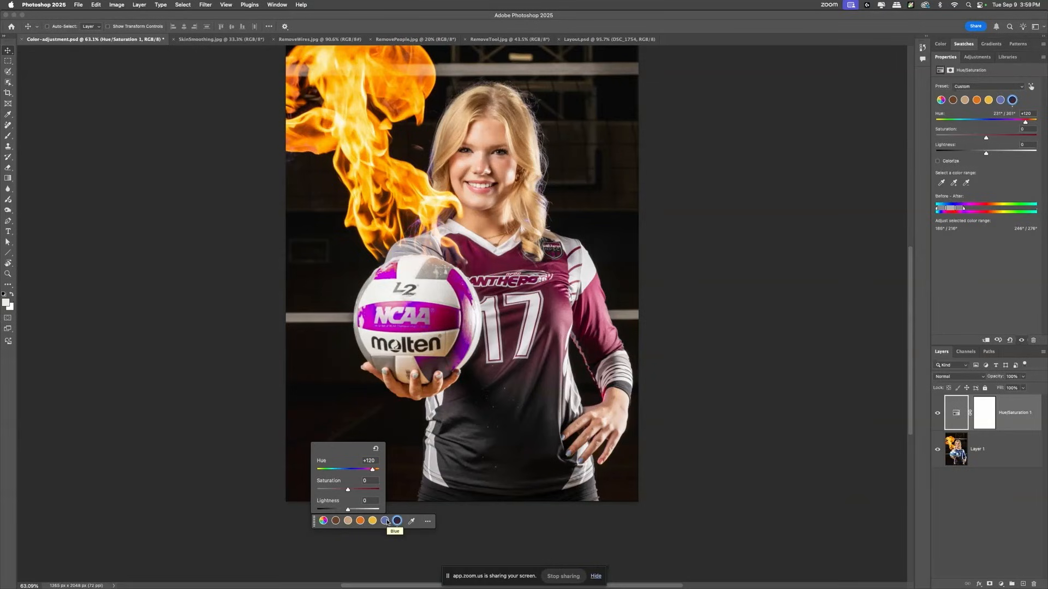
{"action": "left_click_drag", "start_coordinate": [1013, 413], "coordinate": [1033, 583]}
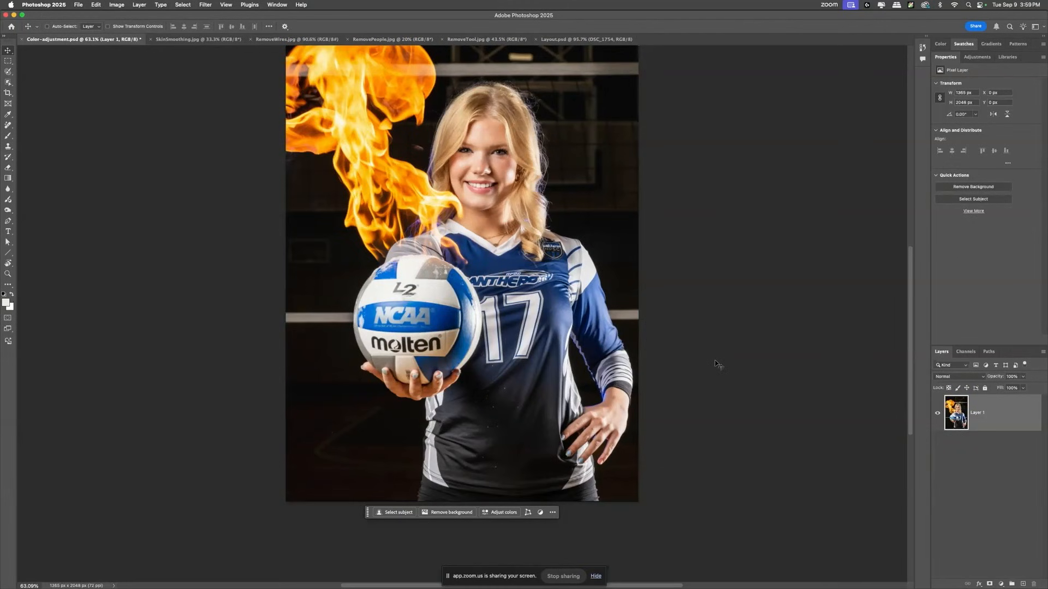
Select the player's upper clothes using the Object Selection tool's people detection and turn the selection into a mask on Layer 1.
{"action": "left_click", "coordinate": [8, 84]}
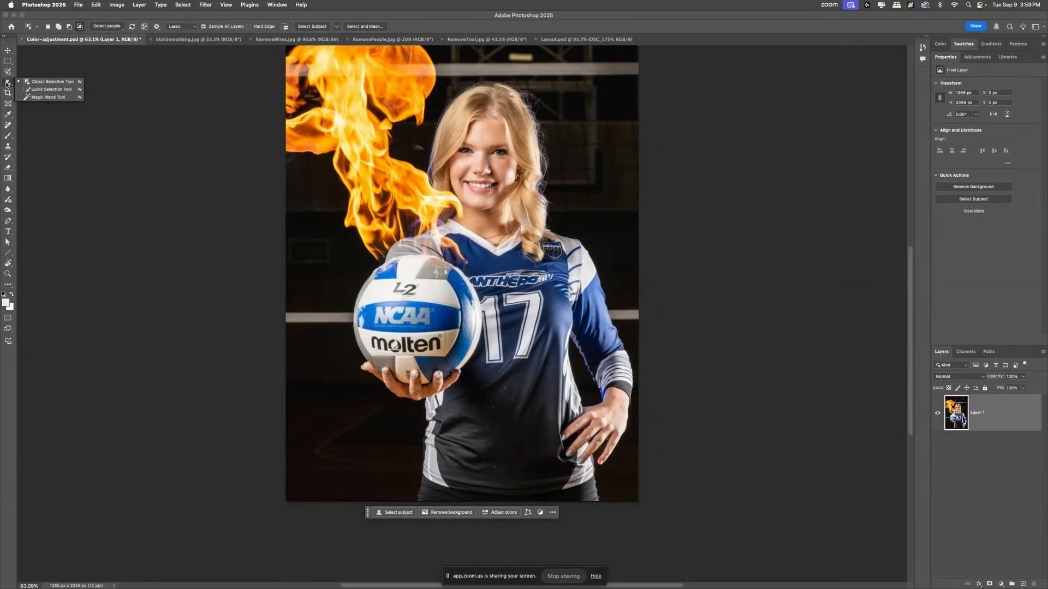
{"action": "left_click", "coordinate": [21, 83]}
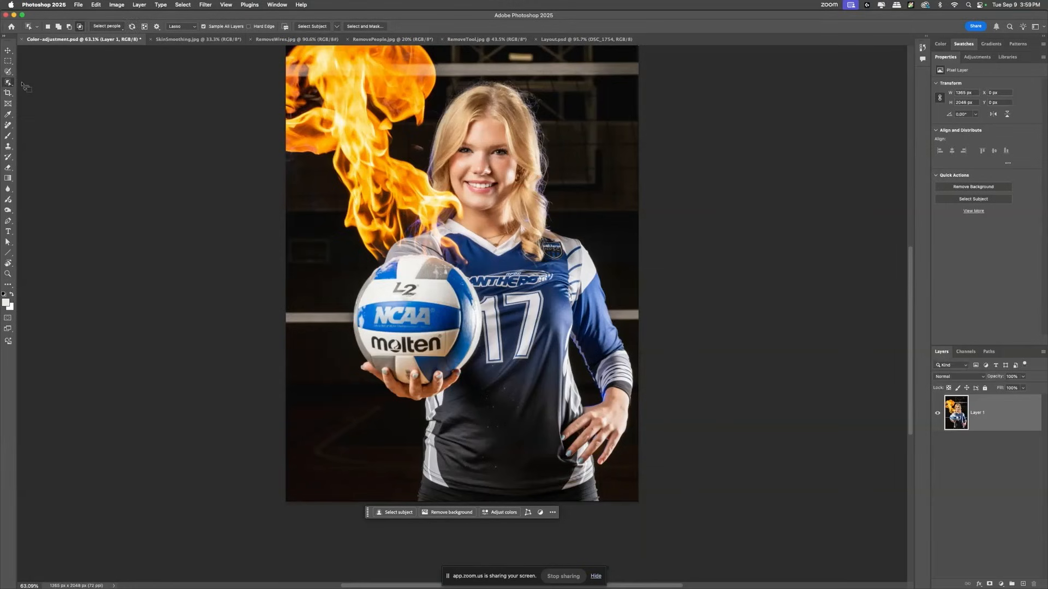
{"action": "left_click", "coordinate": [132, 27]}
{"action": "left_click", "coordinate": [107, 26]}
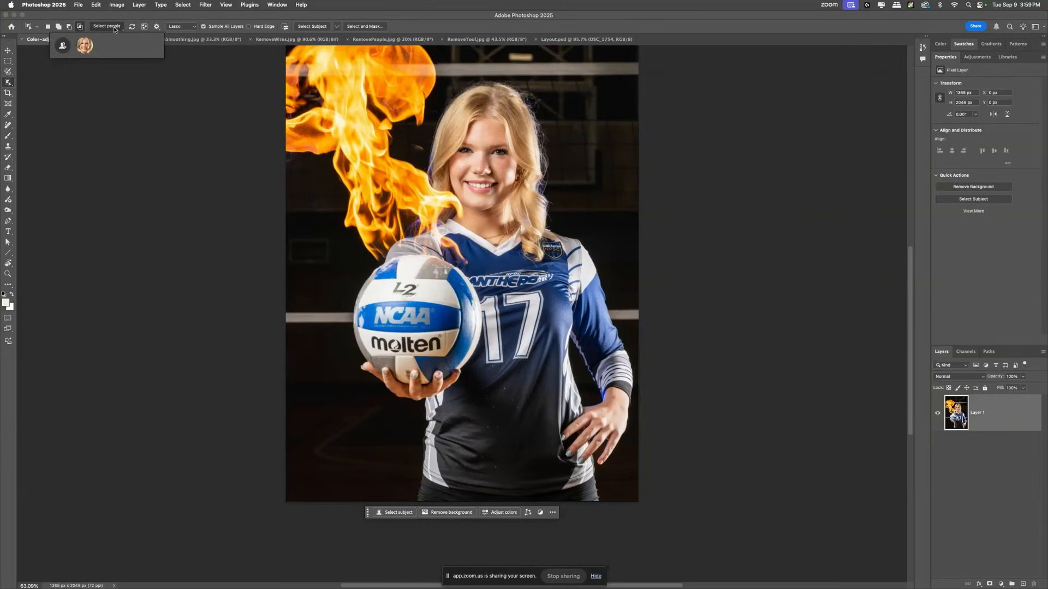
{"action": "left_click", "coordinate": [86, 47]}
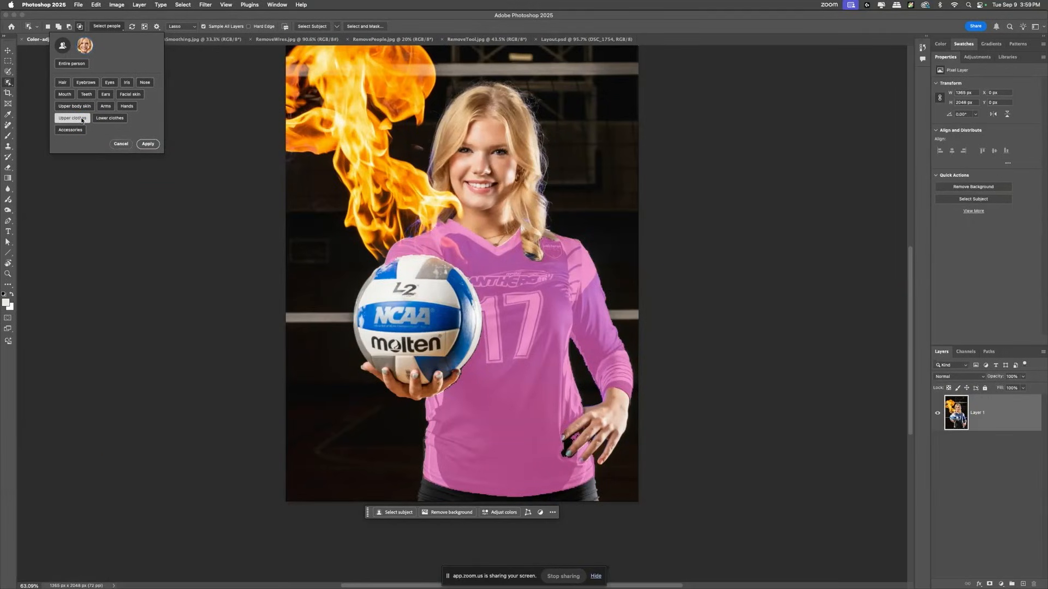
{"action": "left_click", "coordinate": [148, 143]}
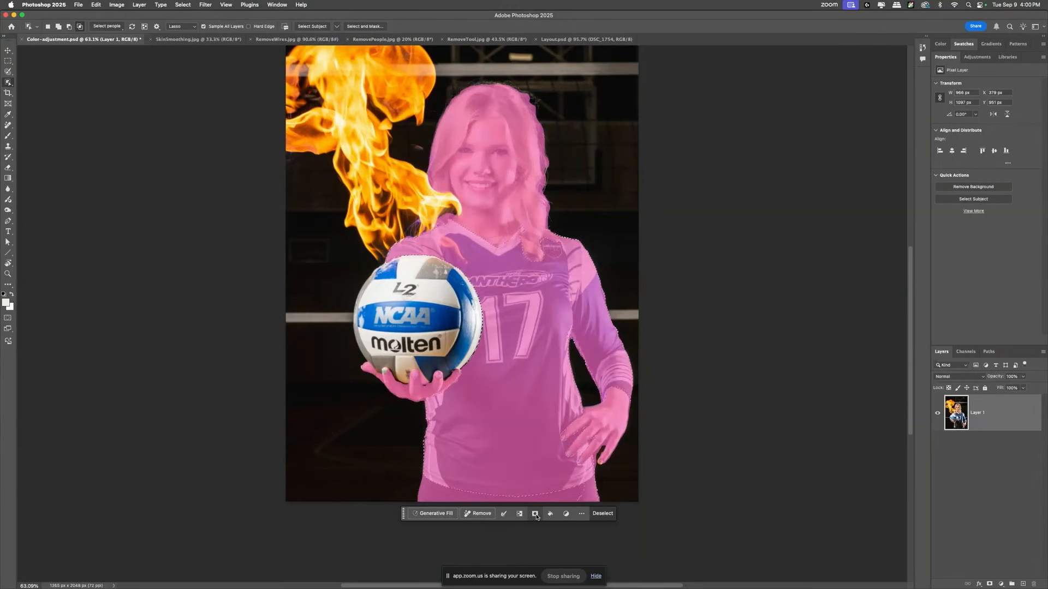
{"action": "left_click", "coordinate": [535, 516]}
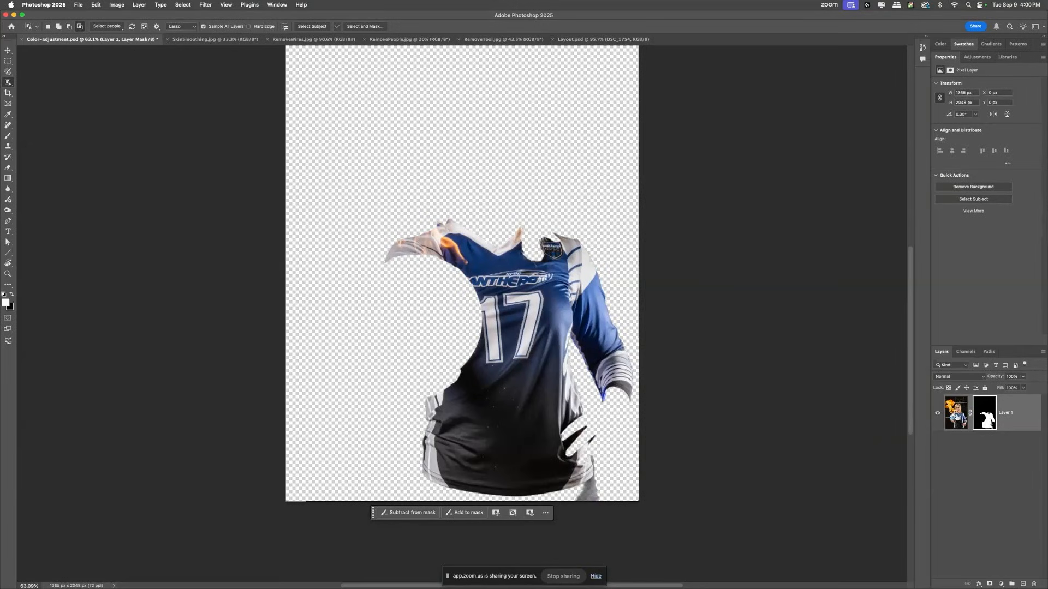
Add an Adjust colors layer above the photo and move the jersey mask onto it, replacing its blank mask.
{"action": "left_click", "coordinate": [956, 413]}
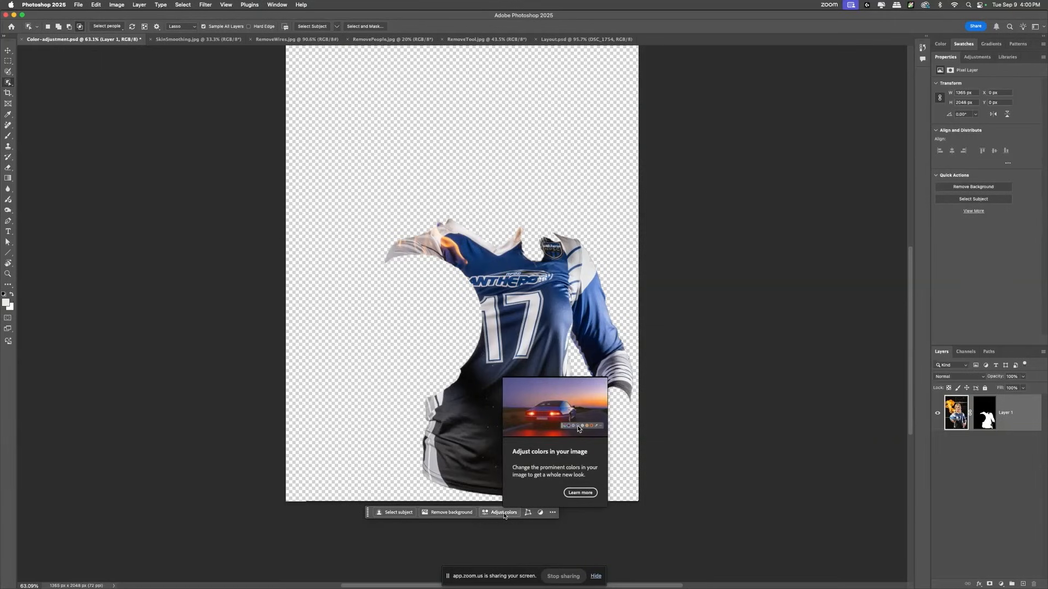
{"action": "left_click", "coordinate": [504, 513]}
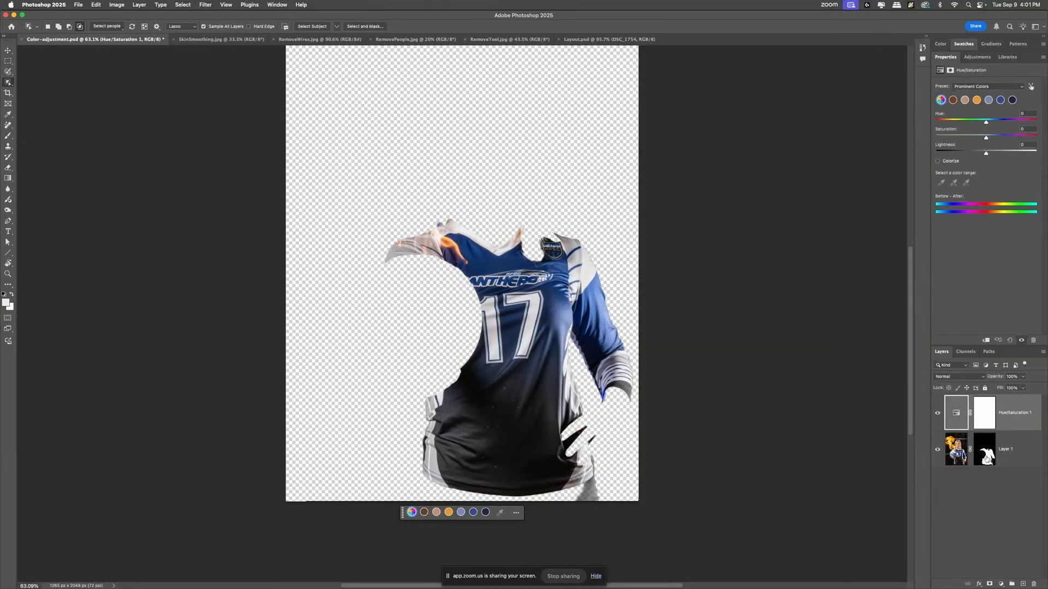
{"action": "left_click_drag", "start_coordinate": [985, 458], "coordinate": [986, 409]}
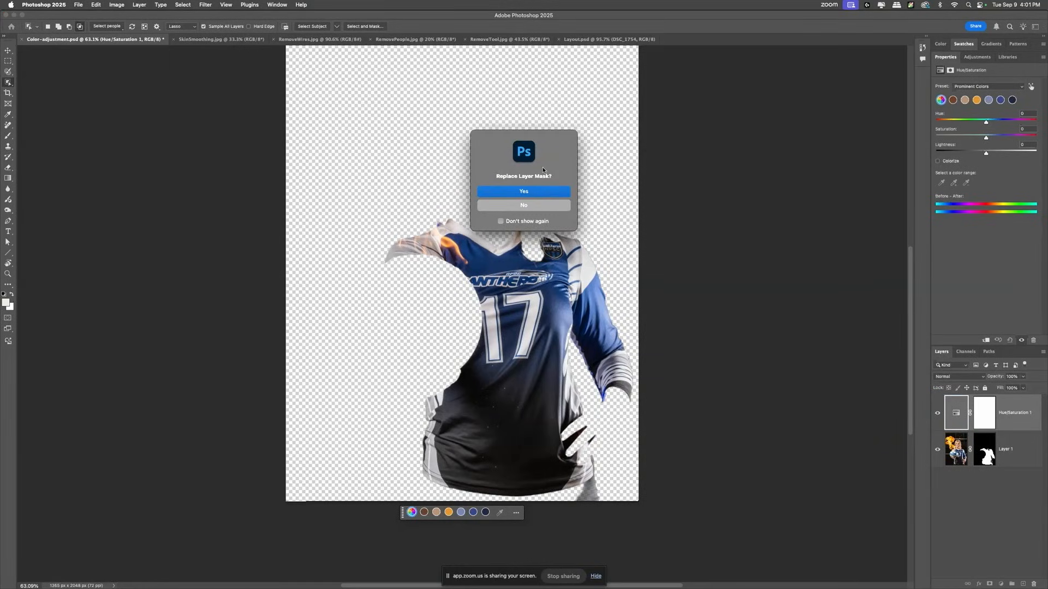
{"action": "left_click", "coordinate": [525, 192]}
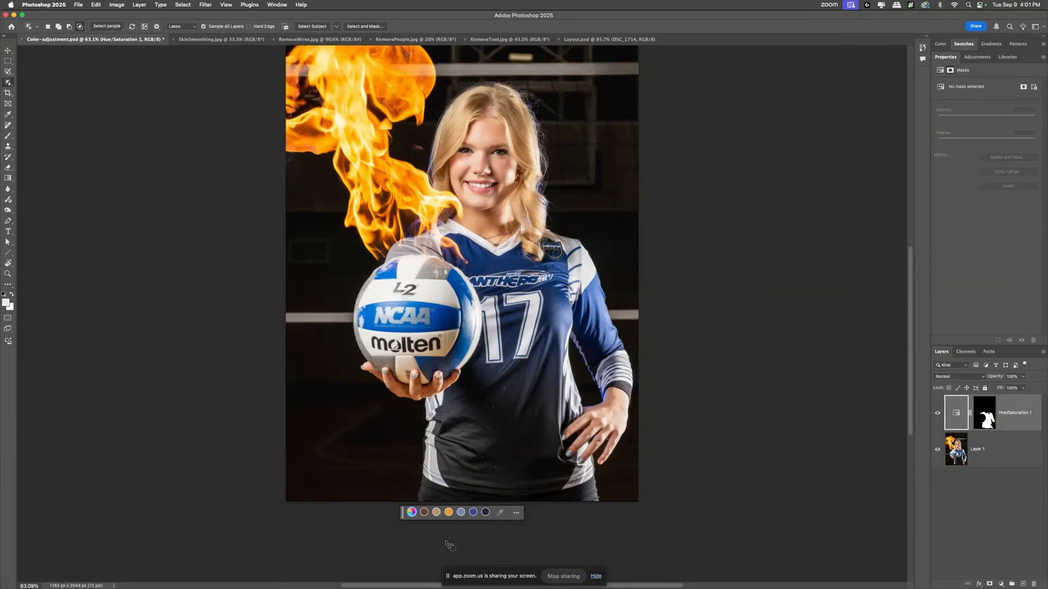
Recolor the masked jersey's darkest blue prominent color with hue +106 and saturation +40.
{"action": "left_click", "coordinate": [486, 513]}
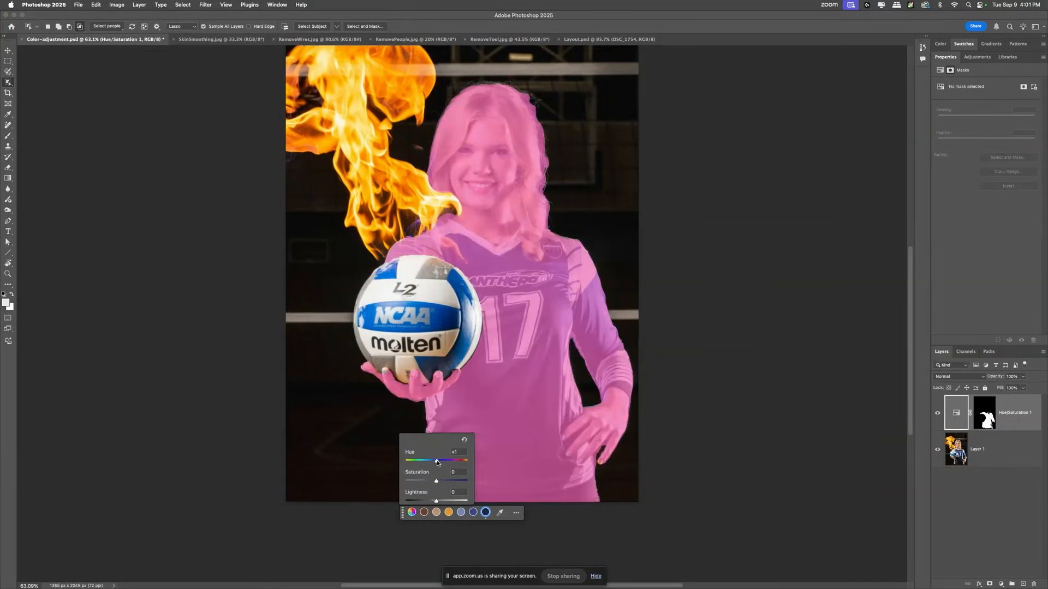
{"action": "left_click_drag", "start_coordinate": [438, 463], "coordinate": [440, 462]}
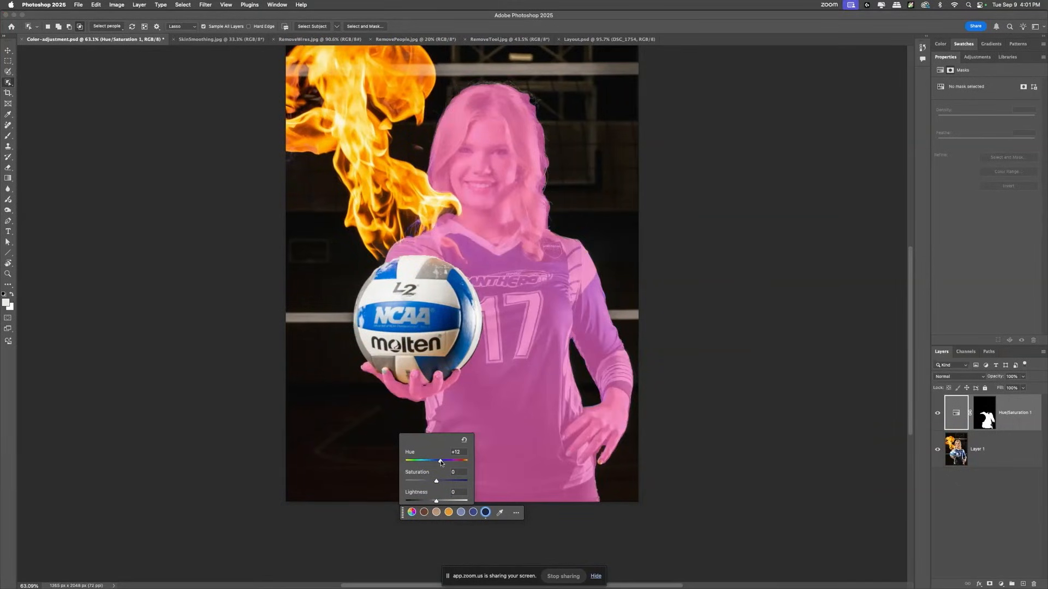
{"action": "left_click", "coordinate": [8, 50]}
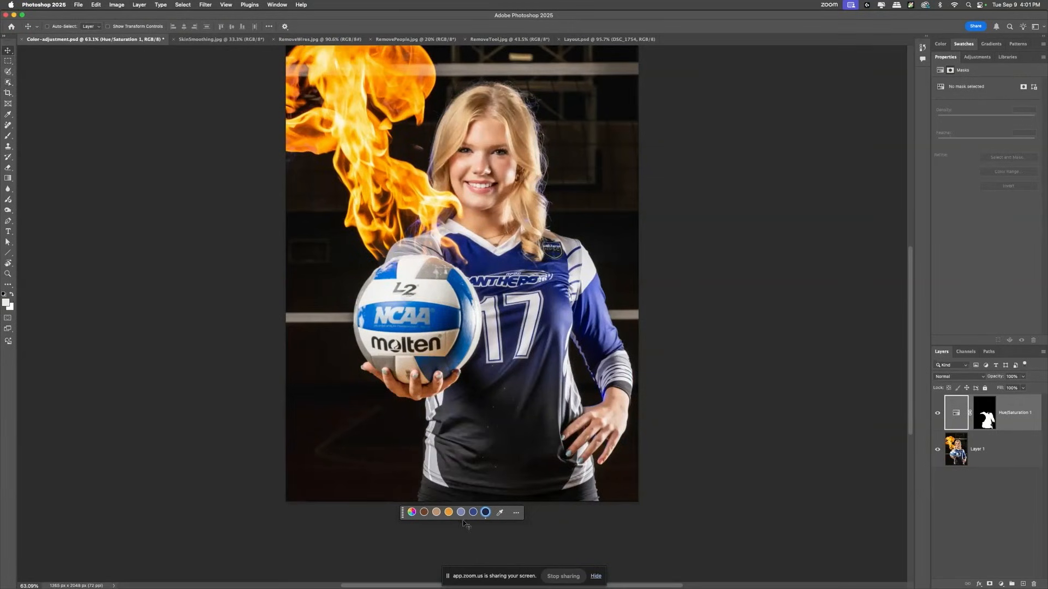
{"action": "left_click", "coordinate": [488, 513]}
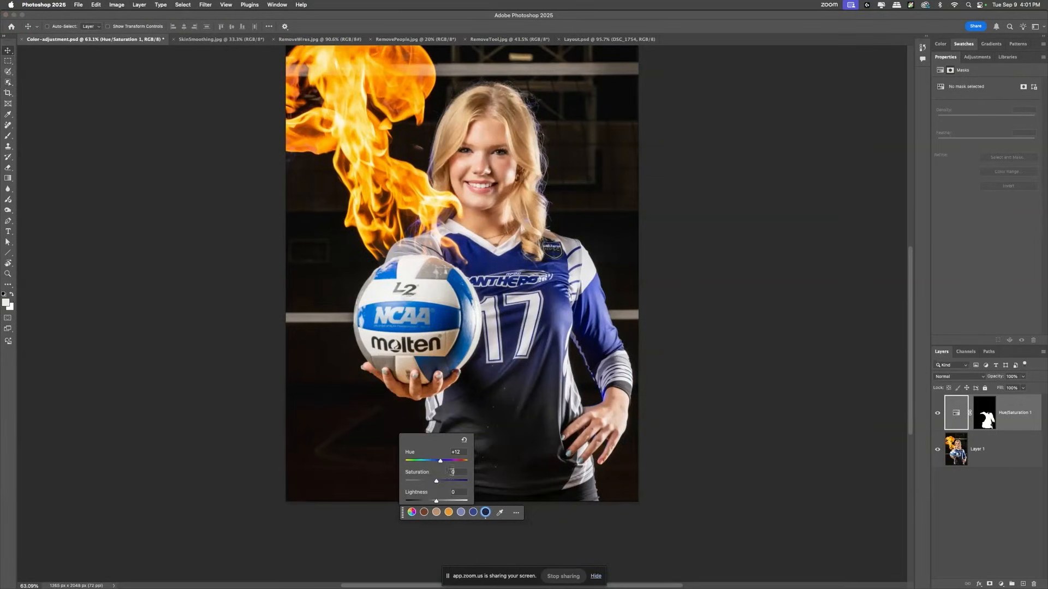
{"action": "mouse_move", "coordinate": [442, 462]}
{"action": "left_mouse_down"}
{"action": "mouse_move", "coordinate": [459, 463]}
{"action": "mouse_move", "coordinate": [442, 482]}
{"action": "mouse_move", "coordinate": [456, 463]}
{"action": "mouse_move", "coordinate": [435, 463]}
{"action": "mouse_move", "coordinate": [463, 464]}
{"action": "left_mouse_up"}
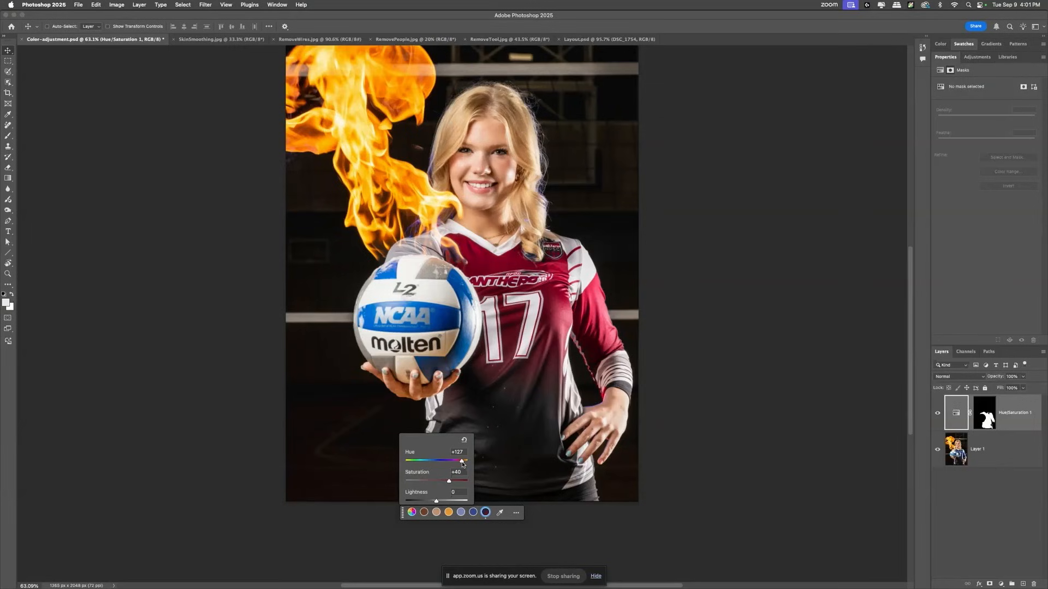
{"action": "left_click_drag", "start_coordinate": [462, 464], "coordinate": [460, 464]}
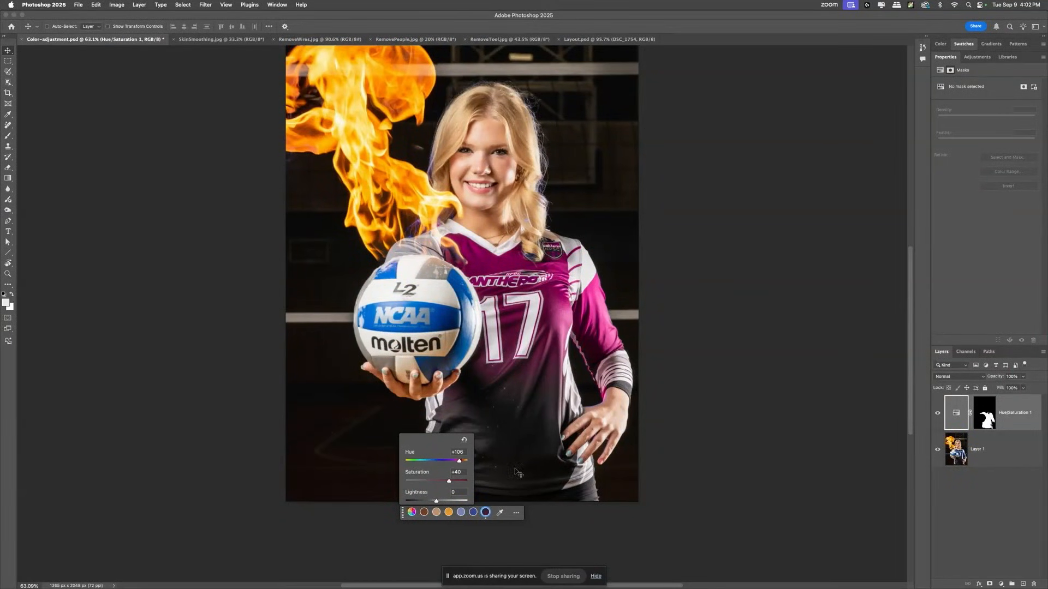
Refresh the prominent colors of the Hue/Saturation layer and review the presets in its properties.
{"action": "left_click", "coordinate": [516, 513]}
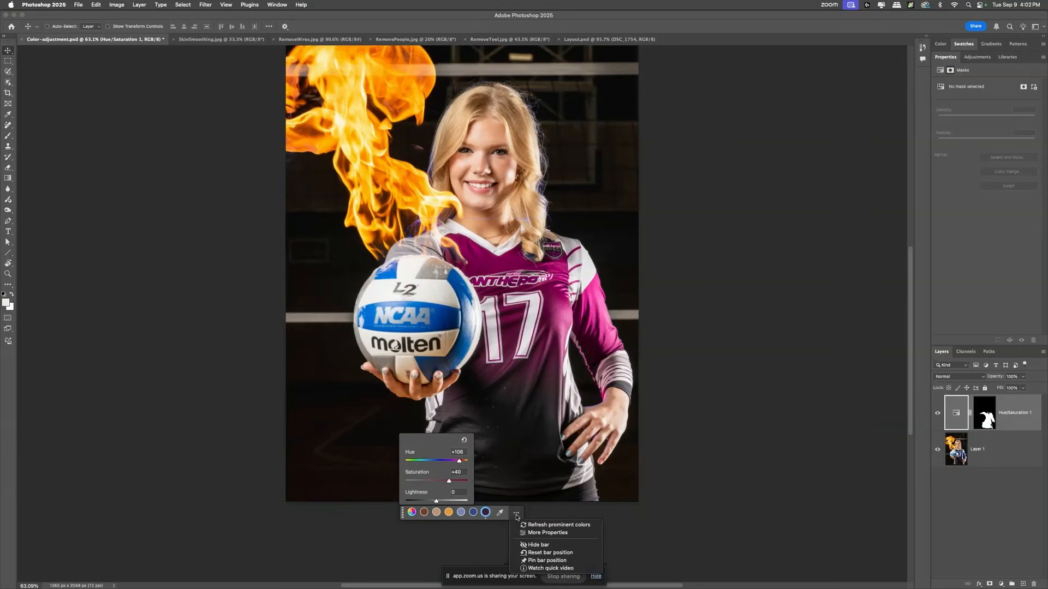
{"action": "left_click", "coordinate": [534, 525]}
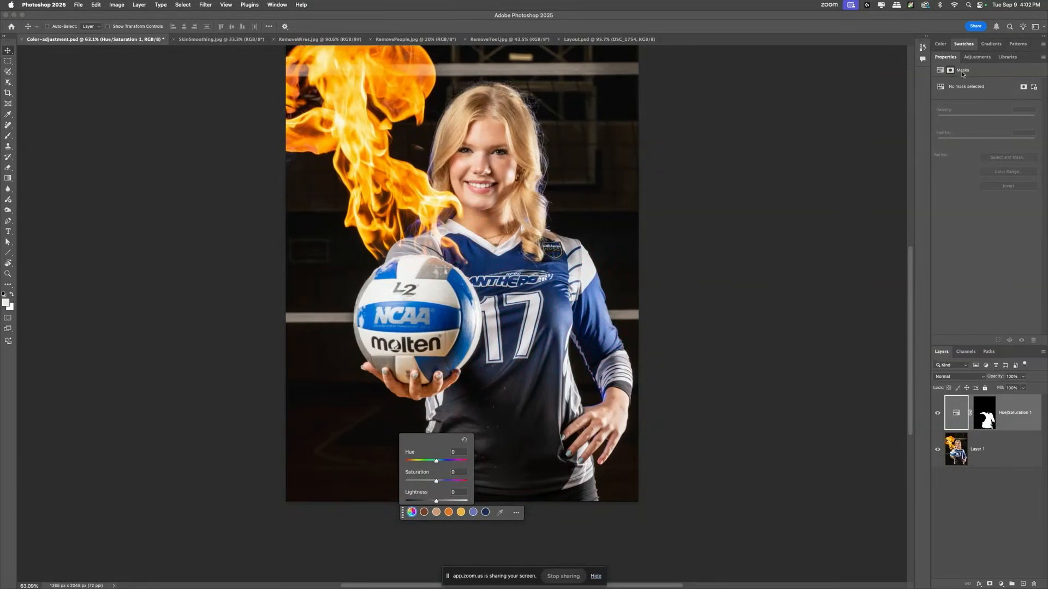
{"action": "left_click", "coordinate": [962, 414]}
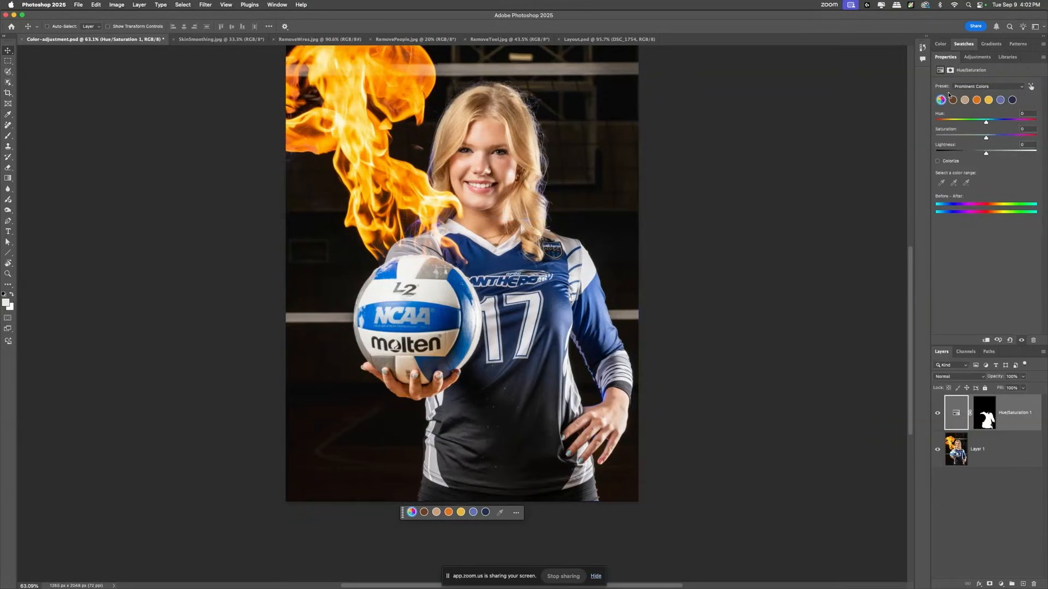
{"action": "left_click", "coordinate": [974, 87]}
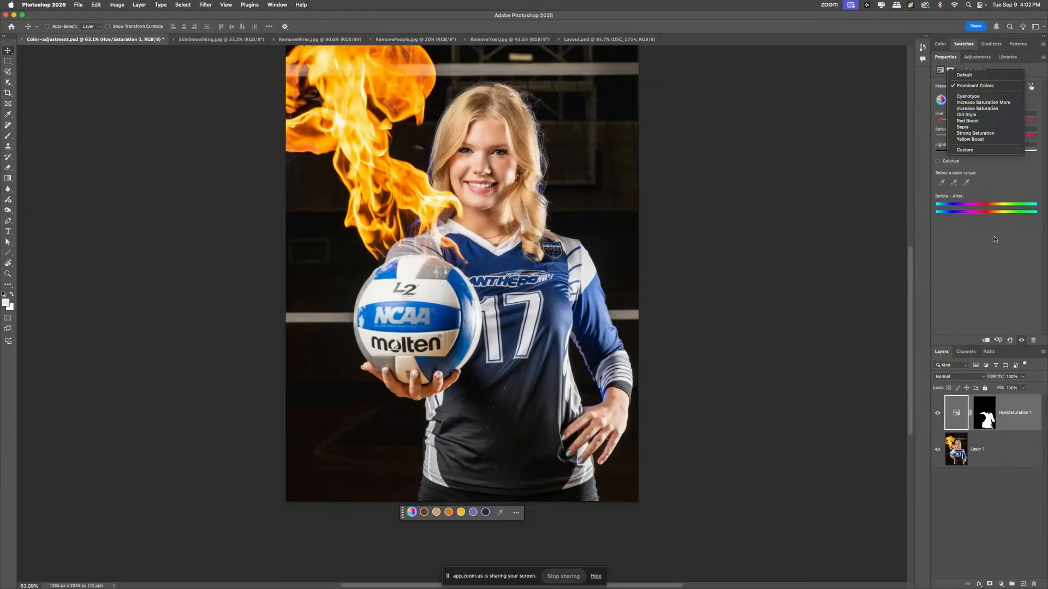
{"action": "left_click", "coordinate": [996, 255]}
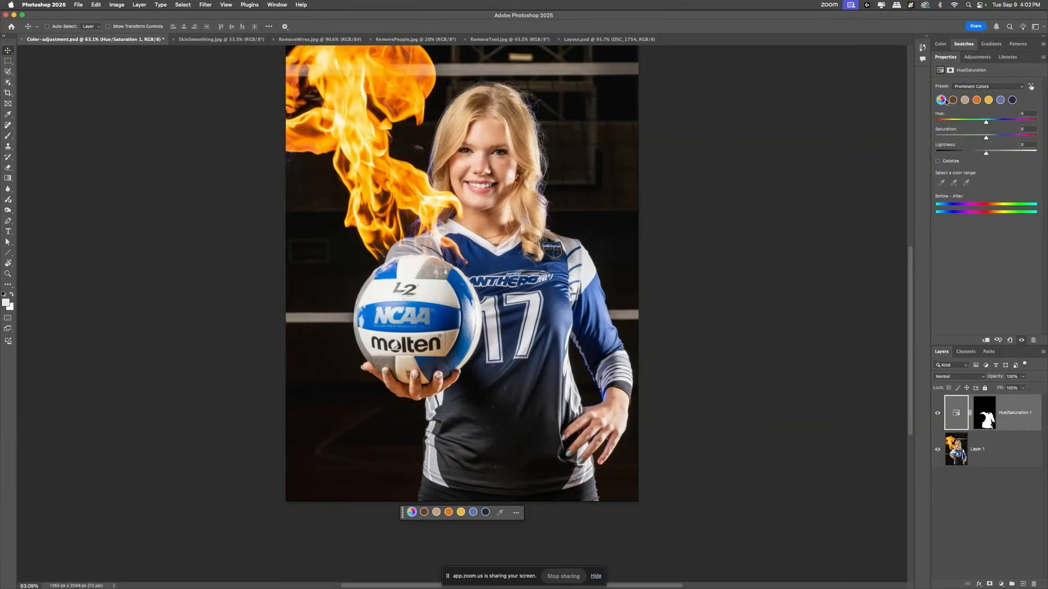